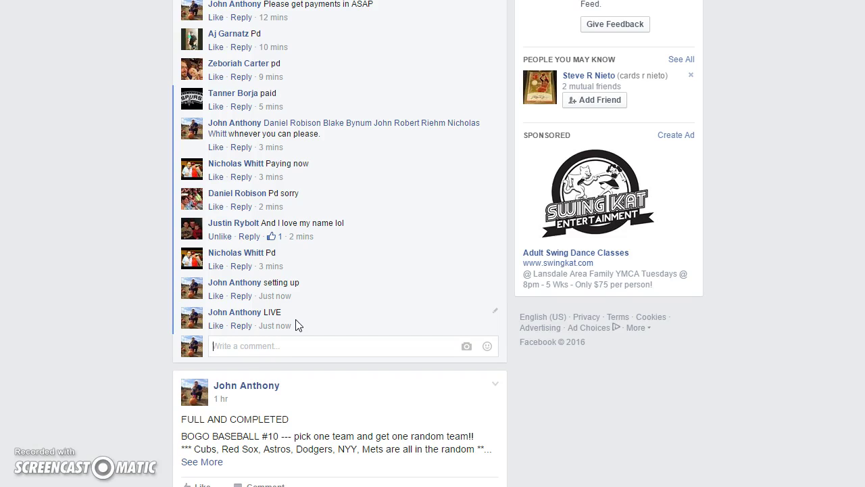
Select the full participant name list in the baseball group-break post and copy it.
{"action": "scroll", "coordinate": [297, 325], "scroll_direction": "up", "scroll_amount": 7}
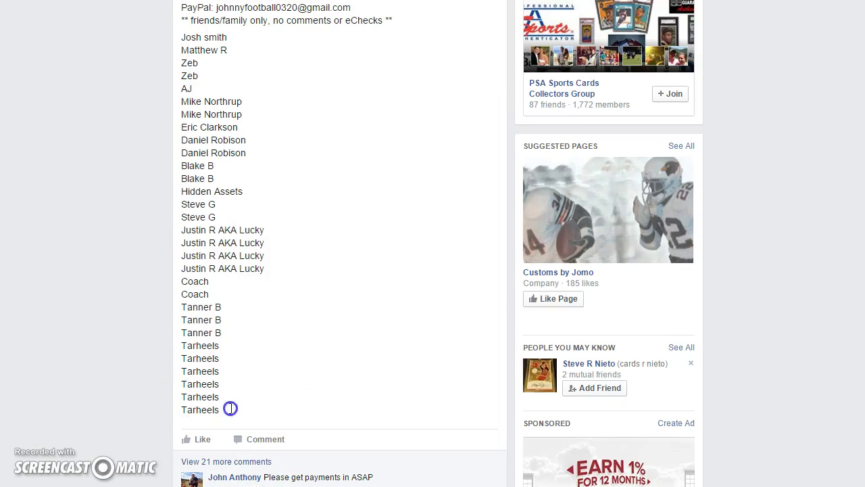
{"action": "left_click_drag", "start_coordinate": [228, 409], "coordinate": [177, 41]}
{"action": "right_click", "coordinate": [178, 40]}
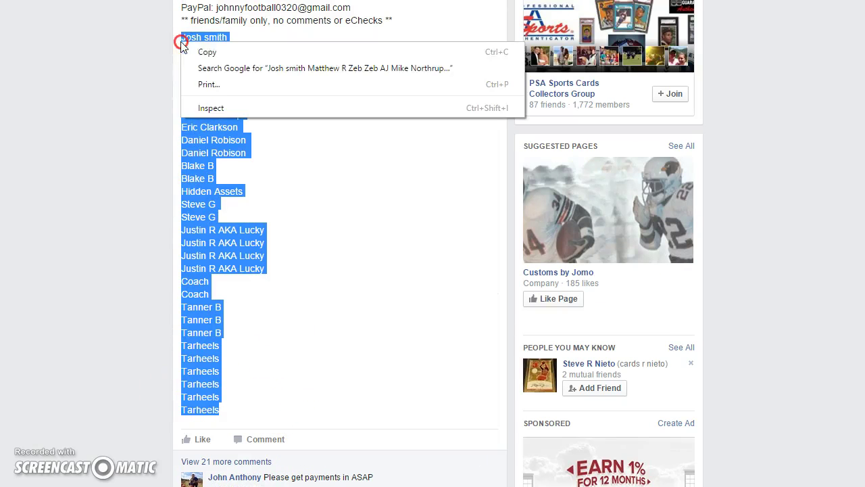
{"action": "left_click", "coordinate": [189, 53]}
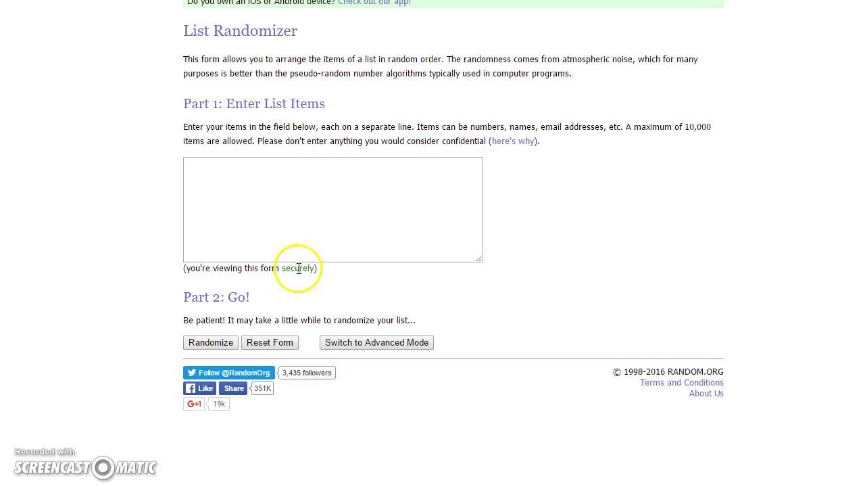
Paste the 30 participant names into List Randomizer and randomize them.
{"action": "left_click", "coordinate": [265, 219]}
{"action": "right_click", "coordinate": [267, 215]}
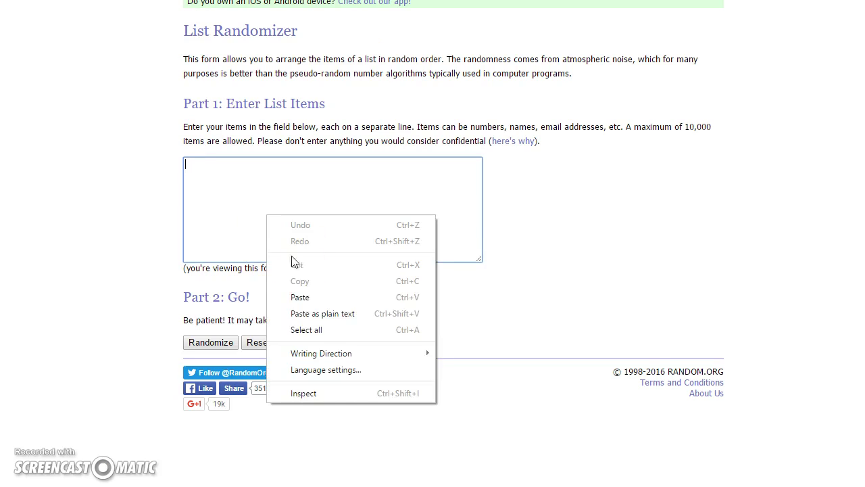
{"action": "left_click", "coordinate": [299, 297]}
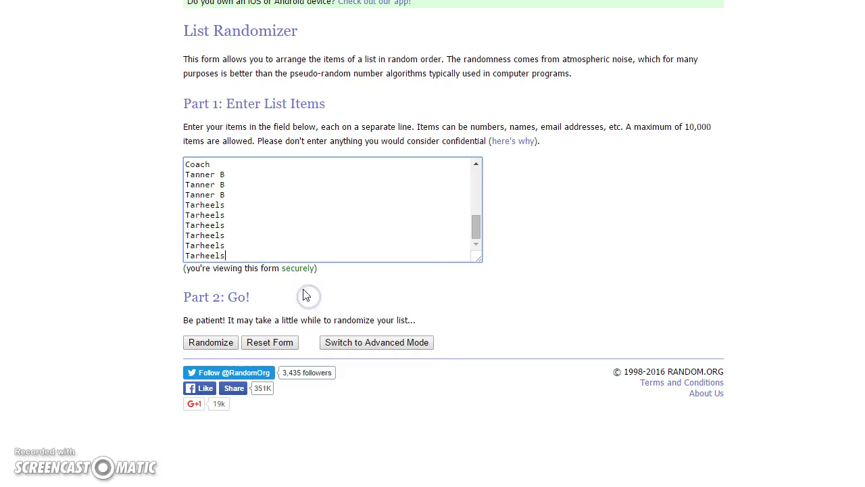
{"action": "left_click", "coordinate": [207, 345]}
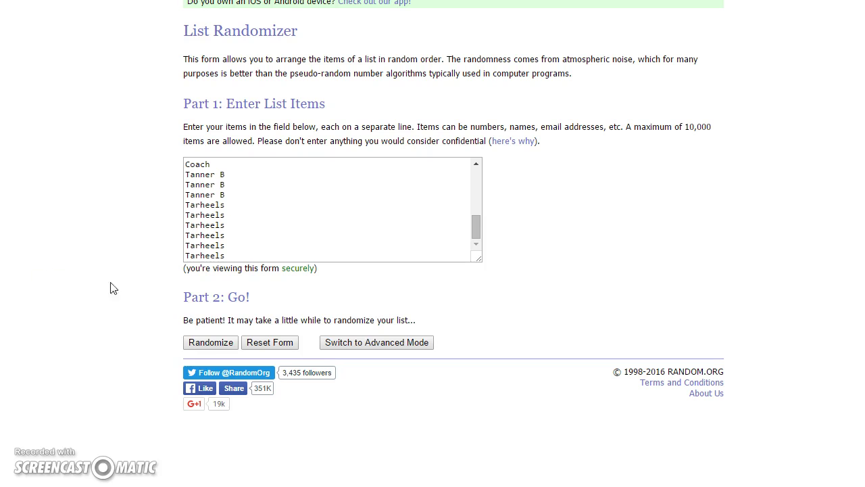
{"action": "left_click", "coordinate": [204, 345]}
Reshuffle the name list repeatedly, up to seven shuffles in total.
{"action": "left_click", "coordinate": [201, 440]}
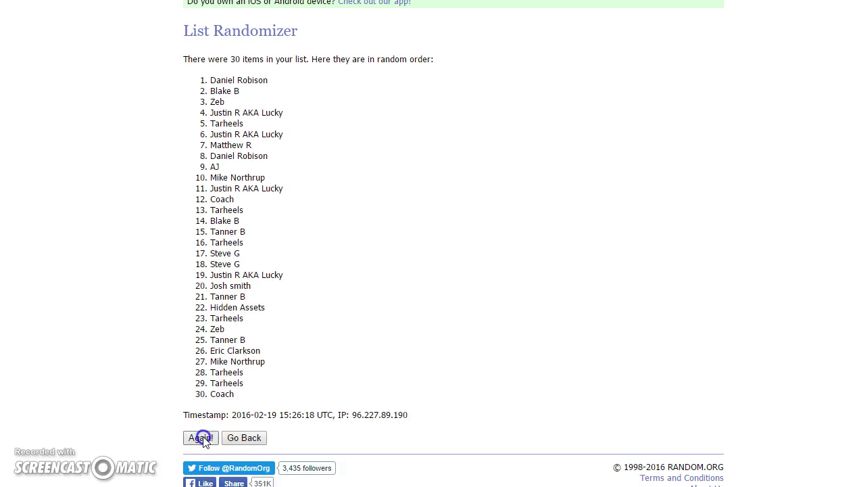
{"action": "left_click", "coordinate": [197, 462]}
{"action": "left_click", "coordinate": [200, 463]}
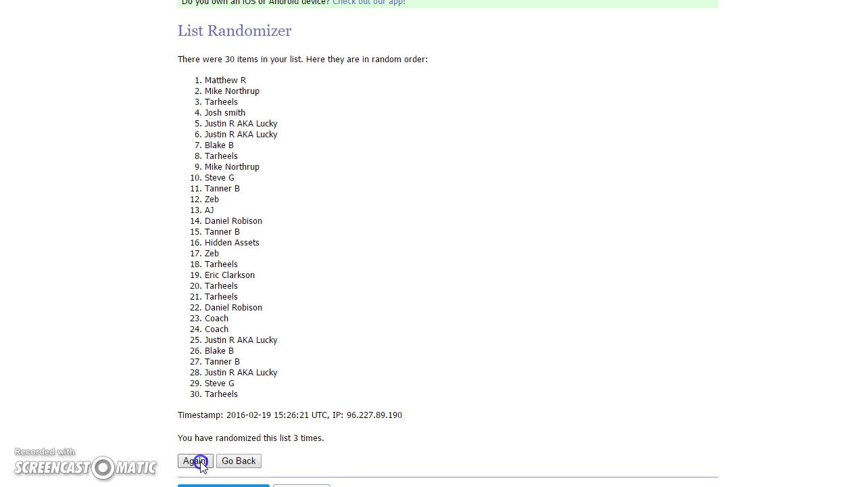
{"action": "left_click", "coordinate": [200, 463]}
{"action": "left_click", "coordinate": [200, 463]}
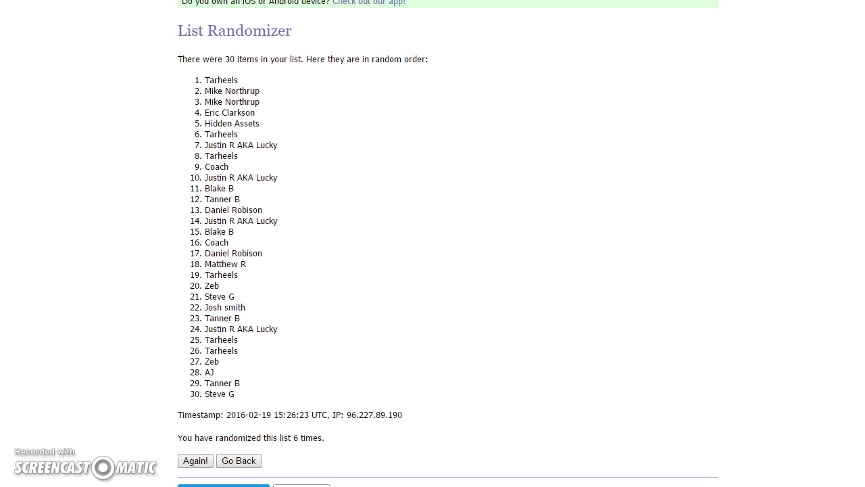
{"action": "key", "text": "ctrl+Tab"}
{"action": "key", "text": "ctrl+Tab"}
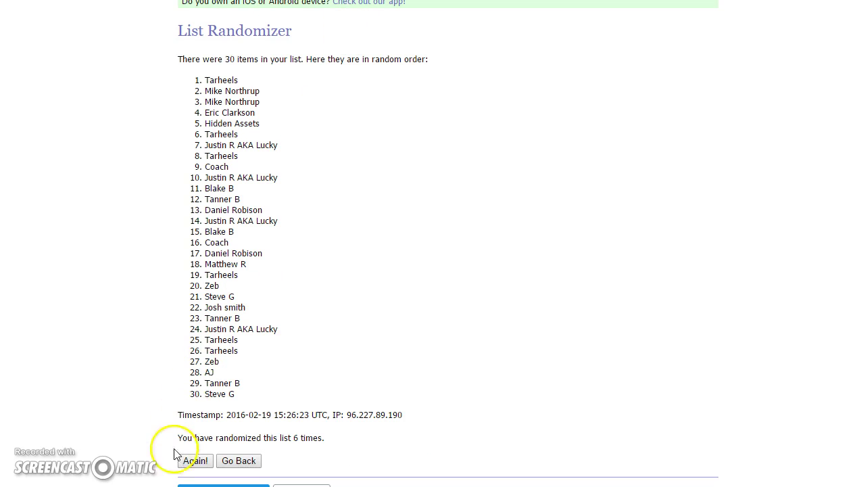
{"action": "left_click", "coordinate": [200, 464]}
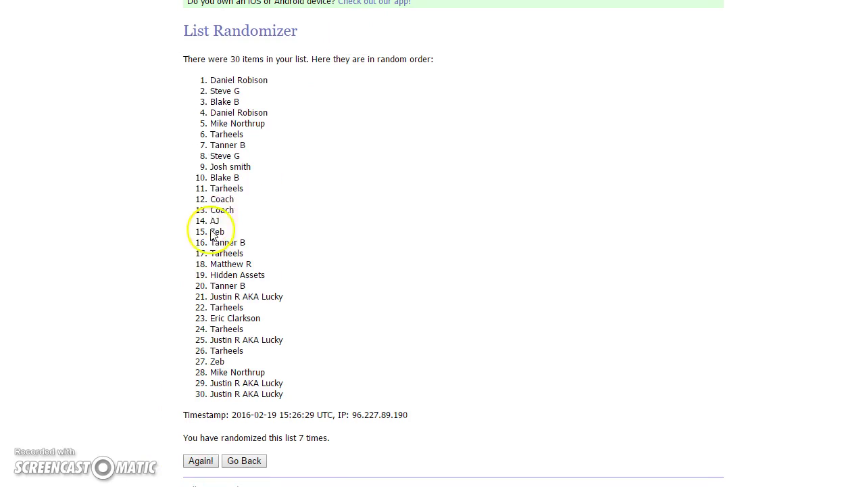
Copy the final randomized name order from the results.
{"action": "left_click_drag", "start_coordinate": [192, 76], "coordinate": [340, 392]}
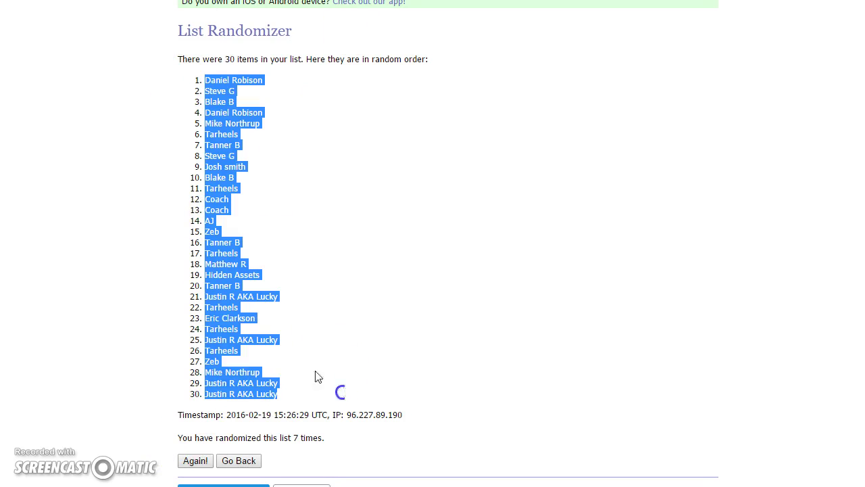
{"action": "right_click", "coordinate": [209, 282]}
{"action": "left_click", "coordinate": [229, 291]}
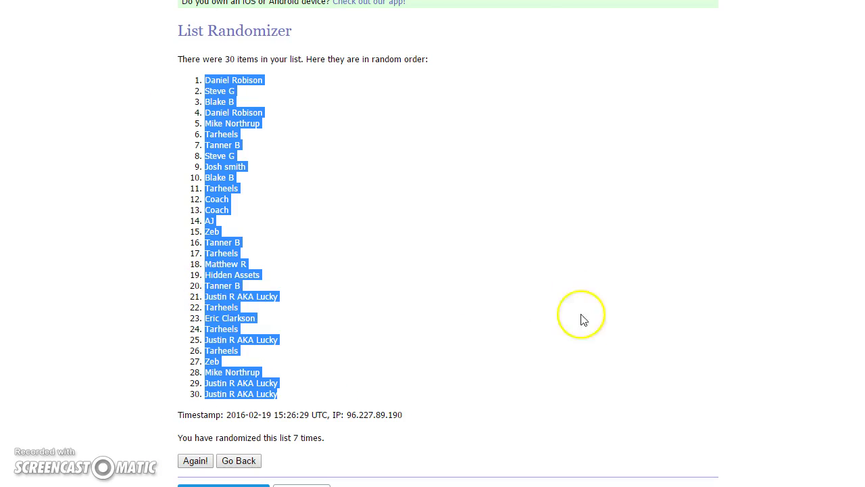
{"action": "key", "text": "alt+Tab"}
Paste the randomized participant names into column B starting at B1.
{"action": "right_click", "coordinate": [263, 30]}
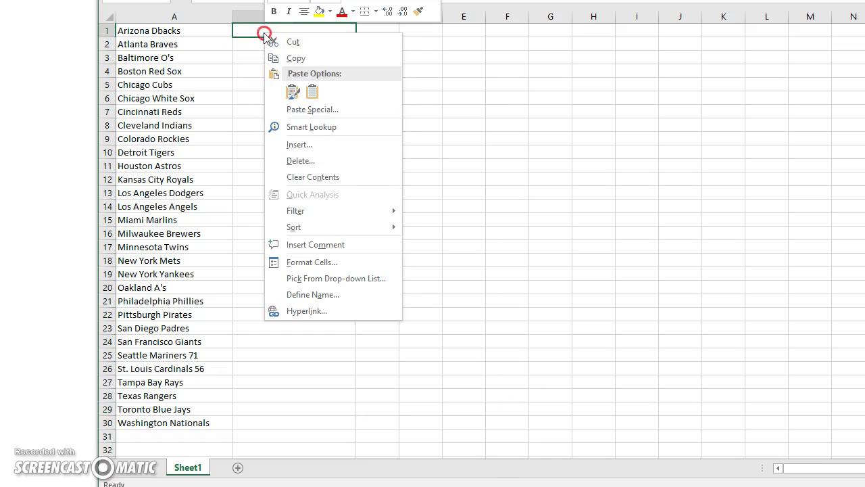
{"action": "left_click", "coordinate": [292, 94]}
{"action": "left_click", "coordinate": [148, 31]}
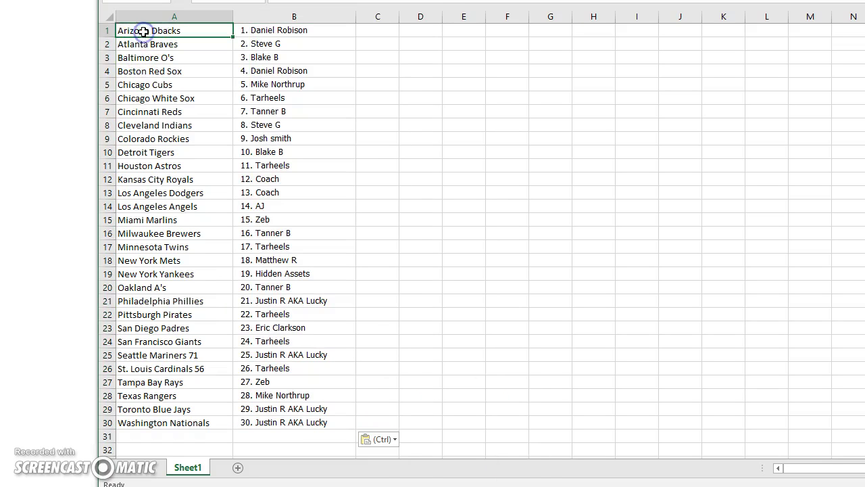
{"action": "double_click", "coordinate": [150, 30]}
Select the 30 team names in A1:A30 and copy them.
{"action": "left_click_drag", "start_coordinate": [147, 44], "coordinate": [159, 415]}
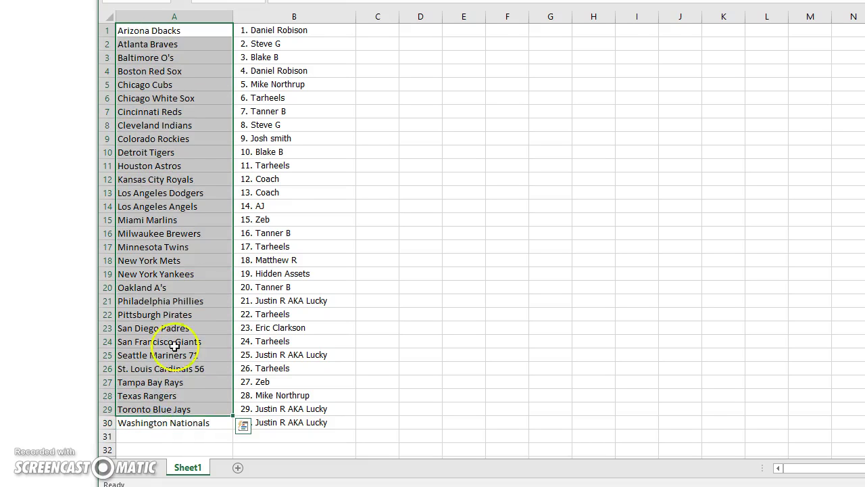
{"action": "left_click", "coordinate": [142, 422]}
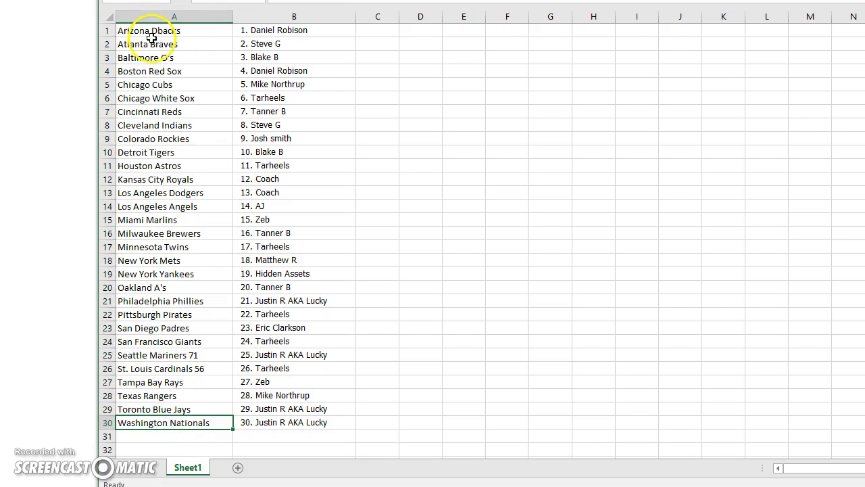
{"action": "left_click_drag", "start_coordinate": [152, 38], "coordinate": [150, 57]}
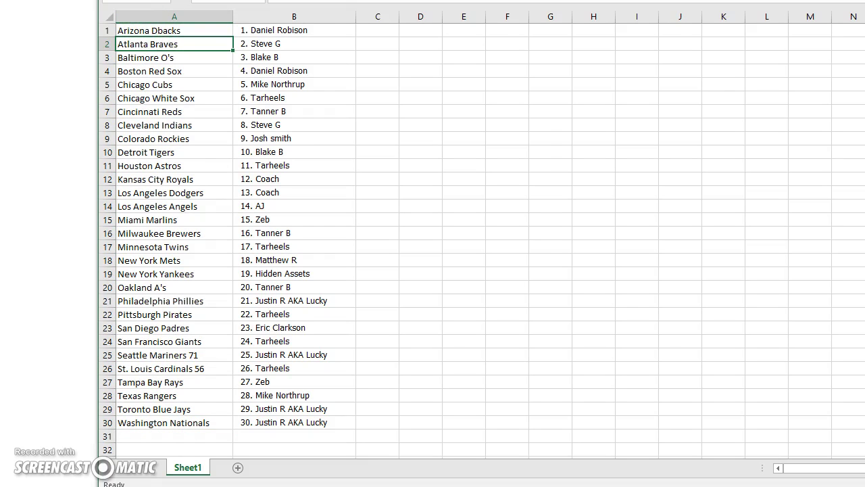
{"action": "left_click", "coordinate": [158, 32]}
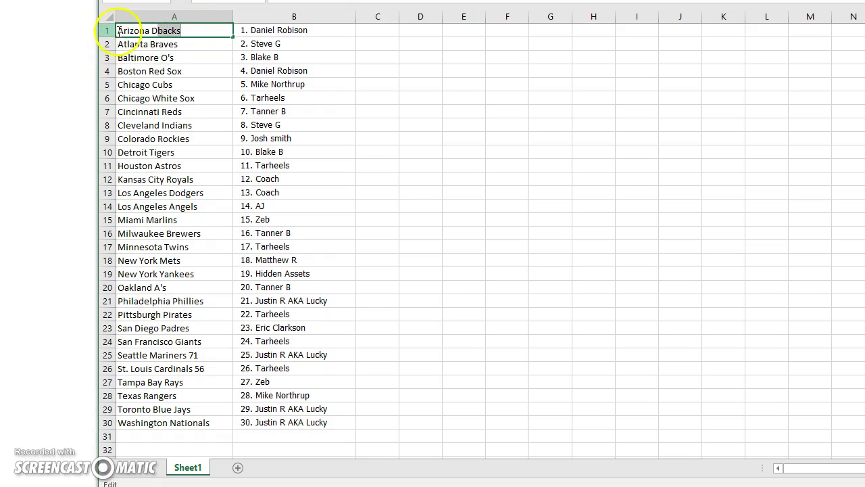
{"action": "double_click", "coordinate": [130, 29]}
{"action": "left_click_drag", "start_coordinate": [131, 30], "coordinate": [169, 425]}
{"action": "right_click", "coordinate": [171, 388]}
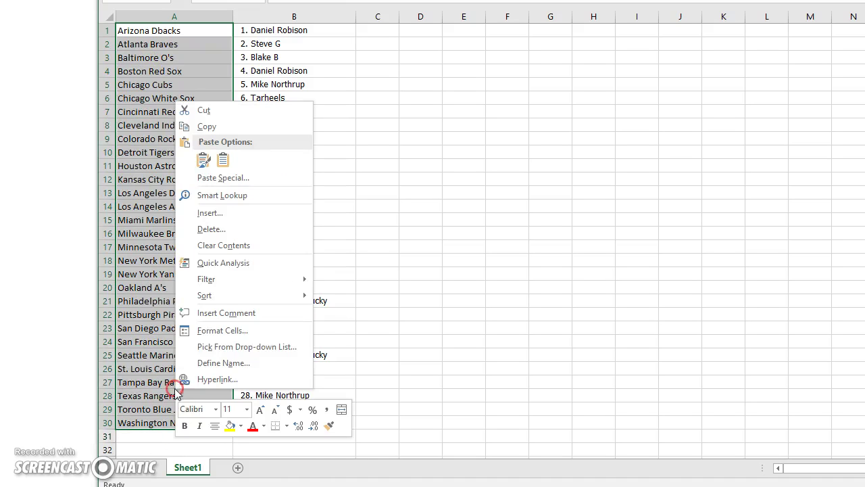
{"action": "left_click", "coordinate": [208, 126]}
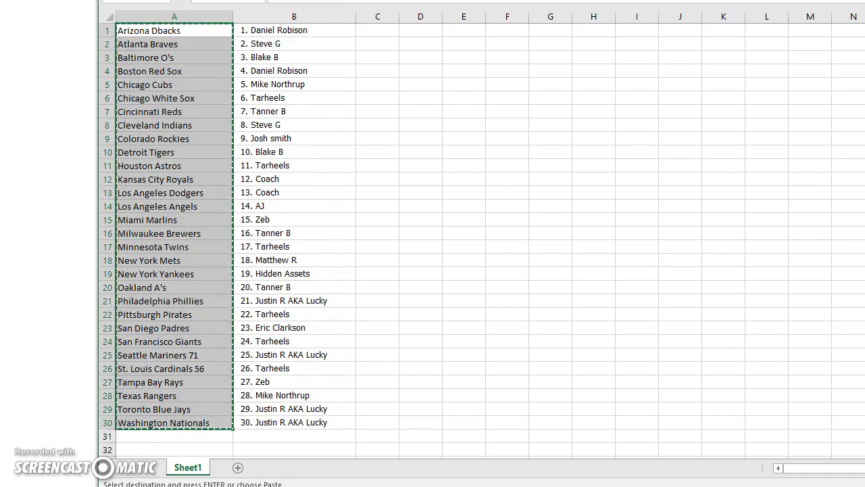
{"action": "key", "text": "alt+Tab"}
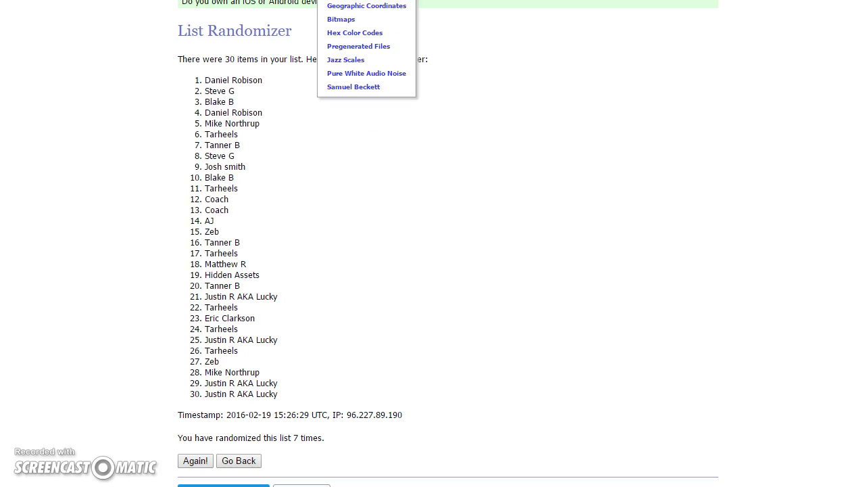
Paste the team list into List Randomizer, remove the trailing blank line, and randomize.
{"action": "key", "text": "alt+Left"}
{"action": "right_click", "coordinate": [240, 195]}
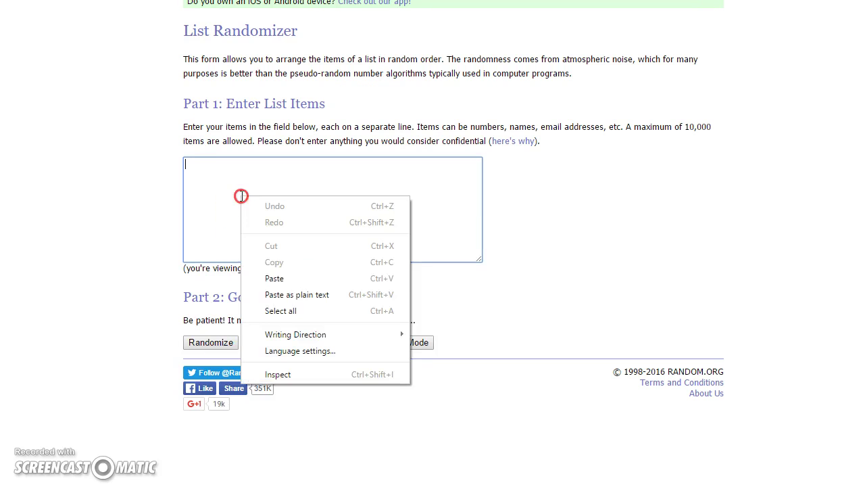
{"action": "left_click", "coordinate": [294, 280]}
{"action": "key", "text": "BackSpace"}
{"action": "left_click", "coordinate": [211, 342]}
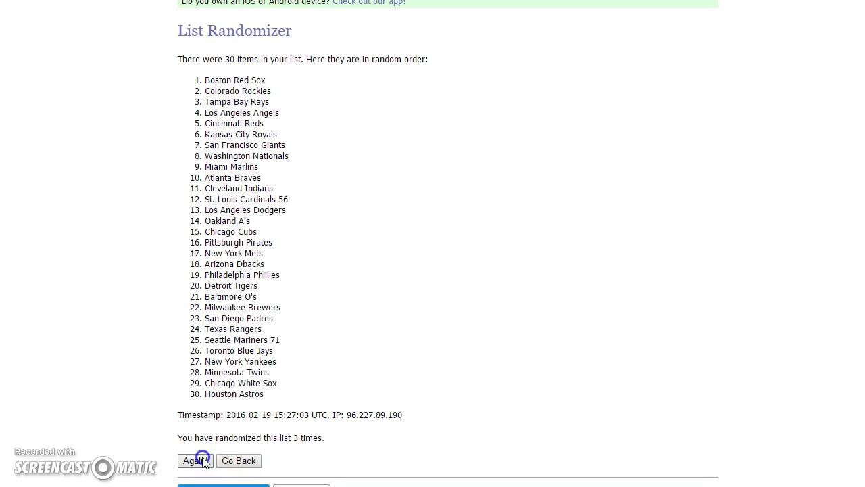
{"action": "left_click", "coordinate": [202, 459]}
Reshuffle the team list several more times.
{"action": "left_click", "coordinate": [195, 459]}
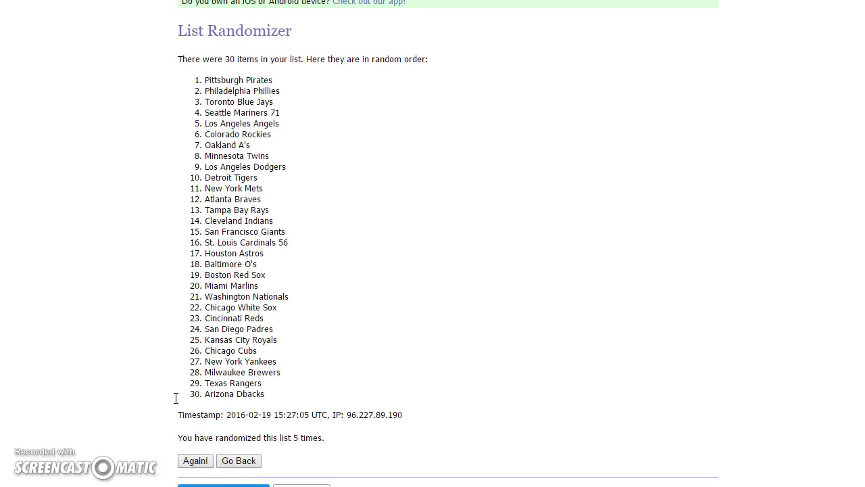
{"action": "left_click", "coordinate": [206, 188]}
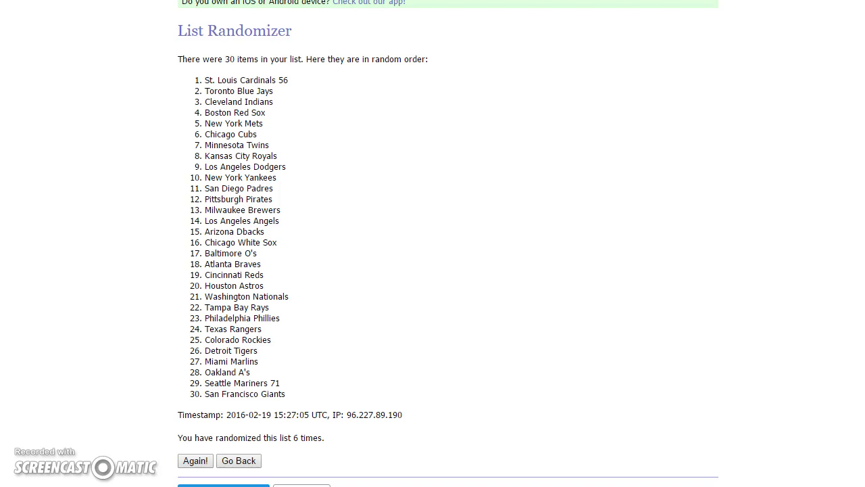
{"action": "left_click", "coordinate": [195, 460]}
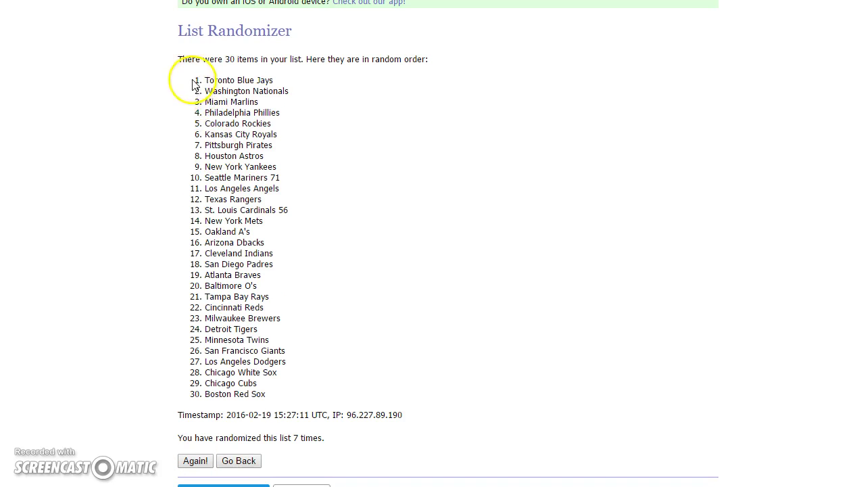
Copy the final shuffled team order from the results.
{"action": "left_click_drag", "start_coordinate": [184, 80], "coordinate": [328, 392]}
{"action": "right_click", "coordinate": [264, 305]}
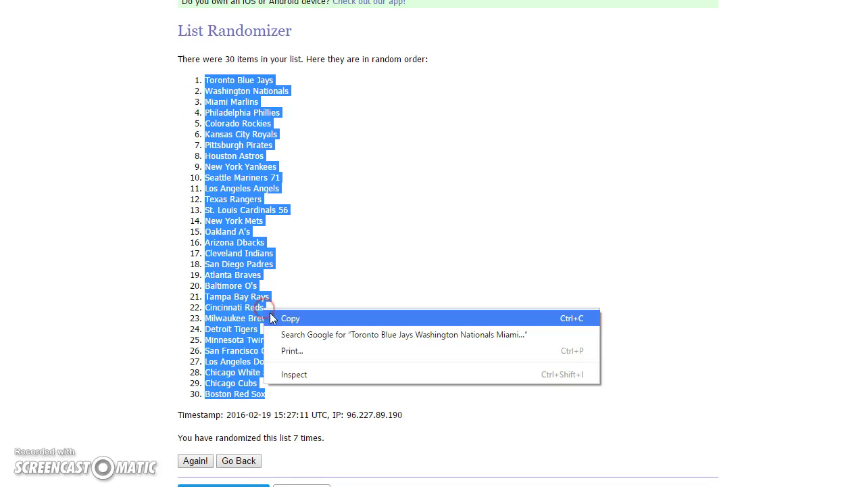
{"action": "left_click", "coordinate": [274, 314]}
{"action": "key", "text": "alt+Tab"}
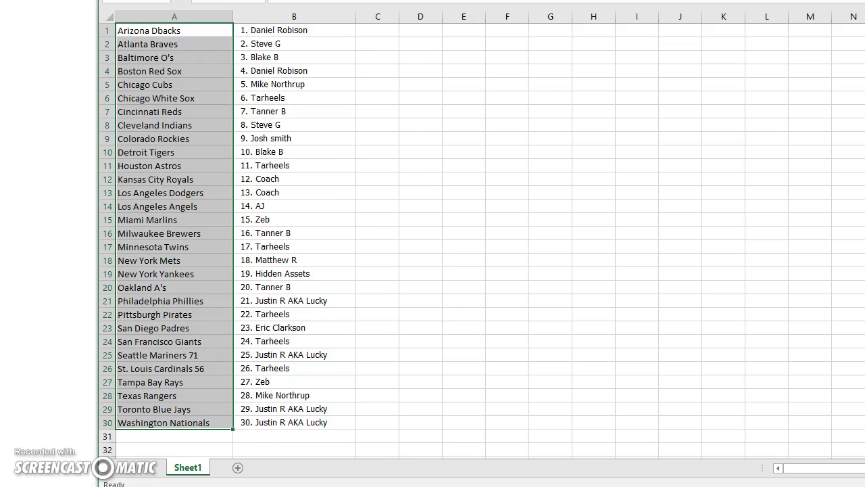
Paste the shuffled teams over A1:A30, Toronto Blue Jays first, and deselect the column.
{"action": "right_click", "coordinate": [170, 34]}
{"action": "left_click", "coordinate": [199, 93]}
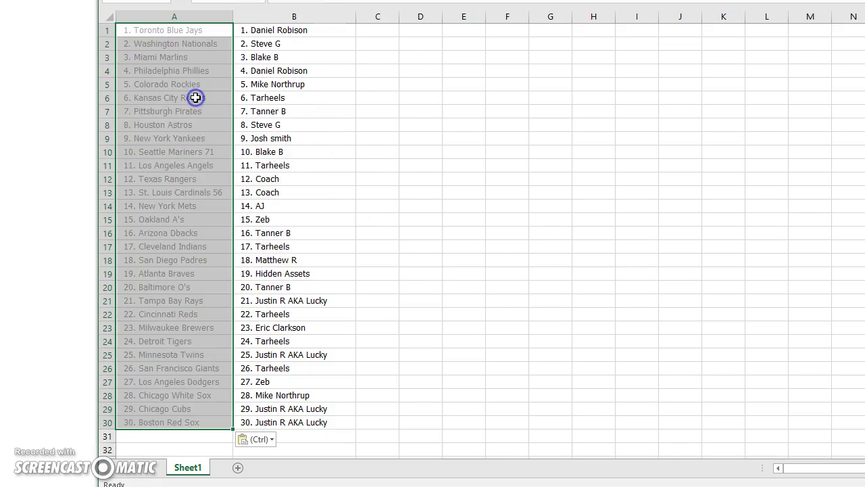
{"action": "left_click", "coordinate": [427, 151]}
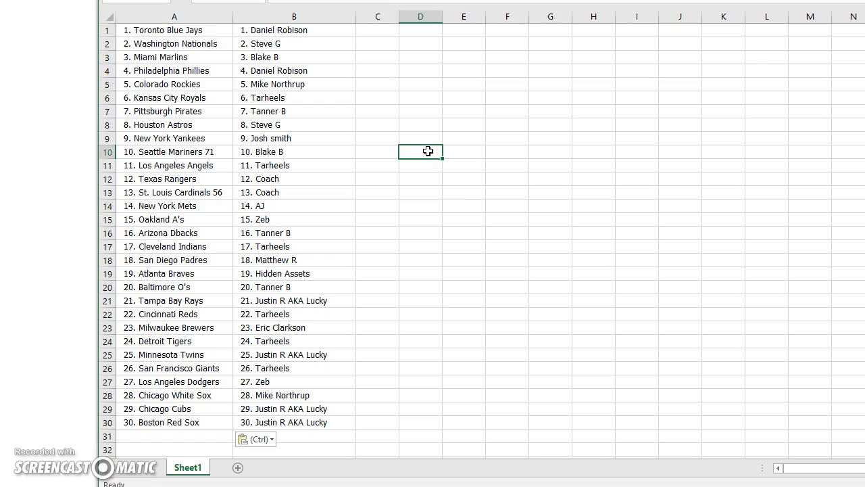
{"action": "left_click", "coordinate": [443, 197]}
Return to the Facebook post and scroll to its name list and payment comments.
{"action": "key", "text": "alt+Tab"}
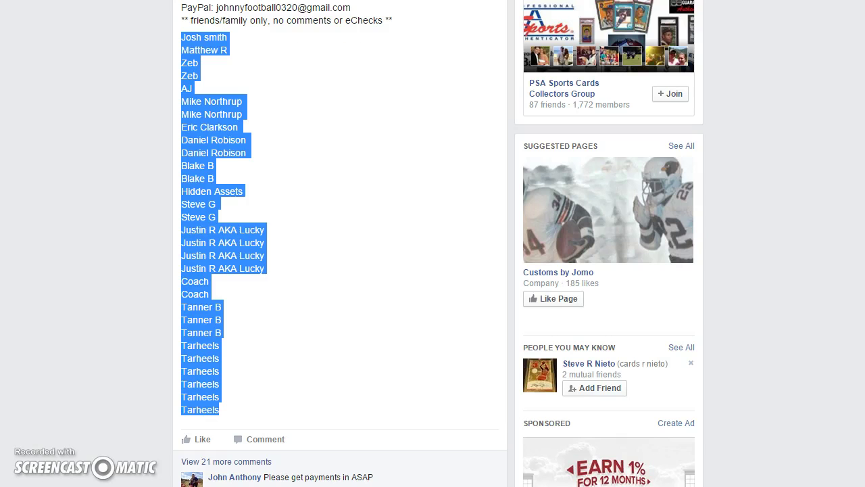
{"action": "scroll", "coordinate": [357, 361], "scroll_direction": "down", "scroll_amount": 3}
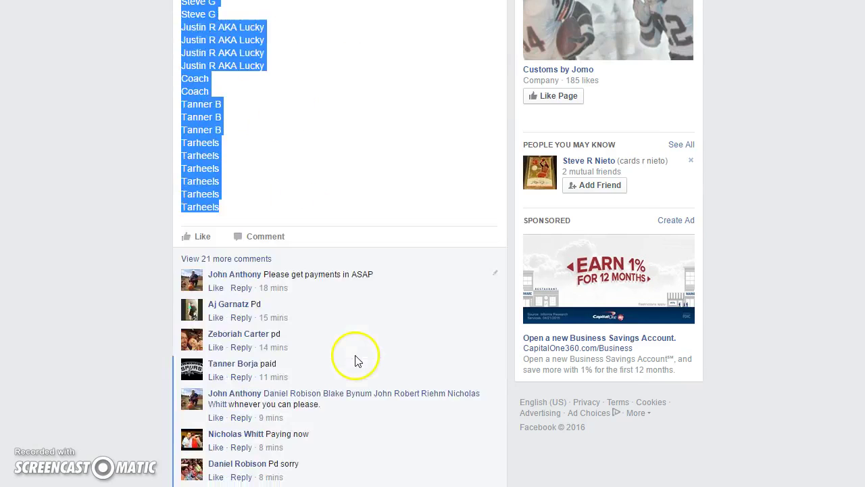